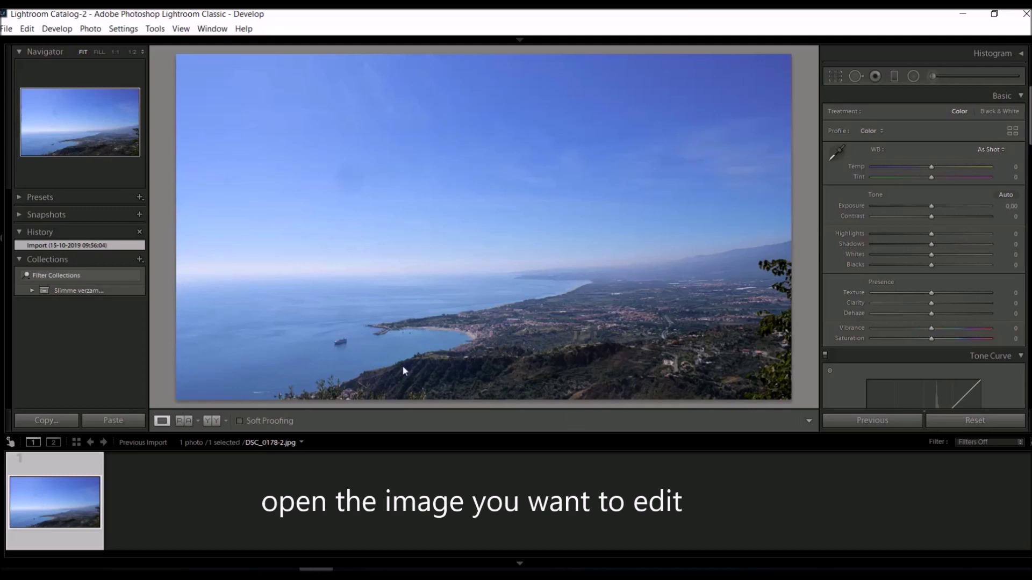
- Inspect the sky for dust, then activate Spot Removal in Heal mode instead of Clone
left_click(236, 189)
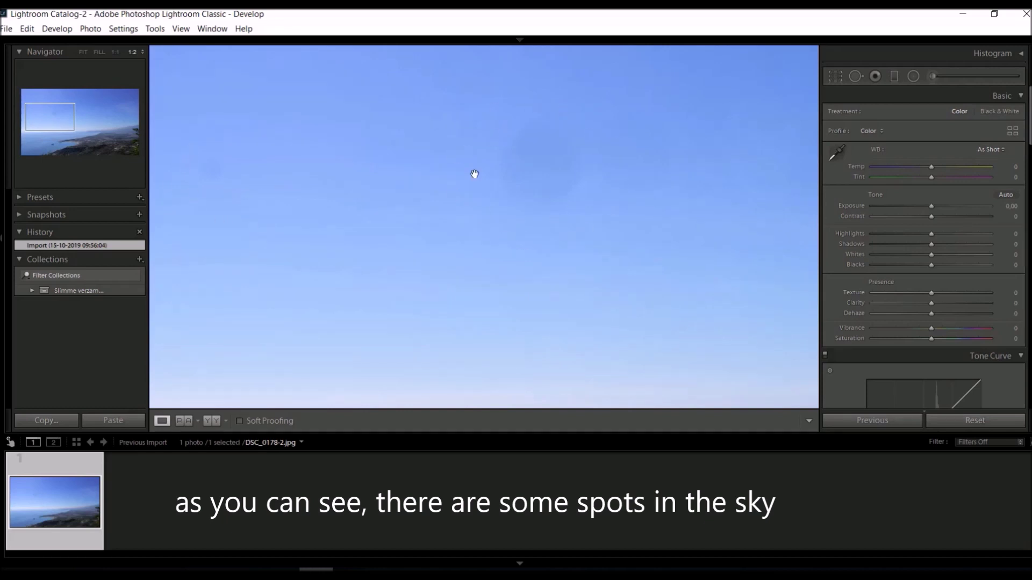
left_click(482, 210)
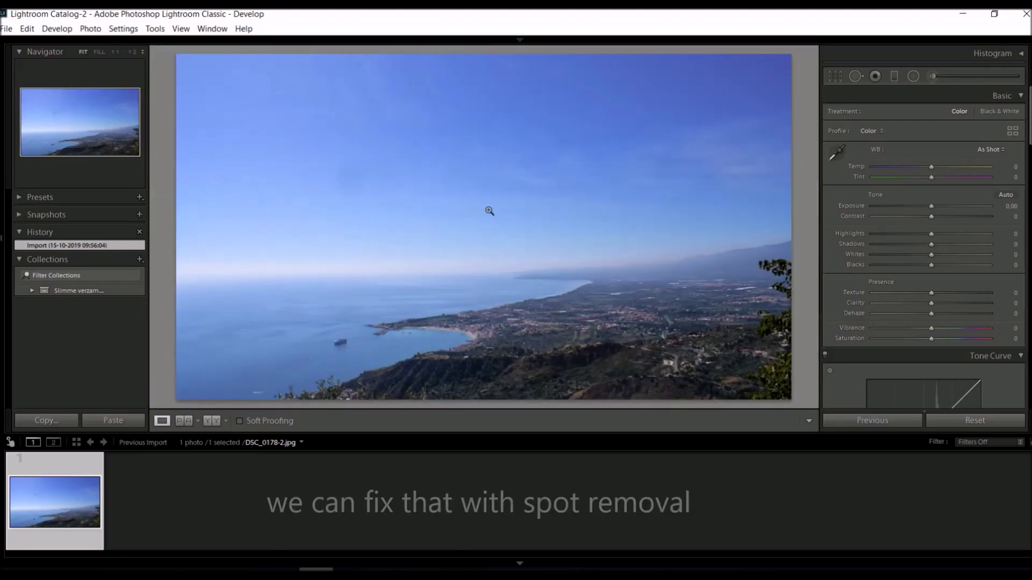
left_click(855, 77)
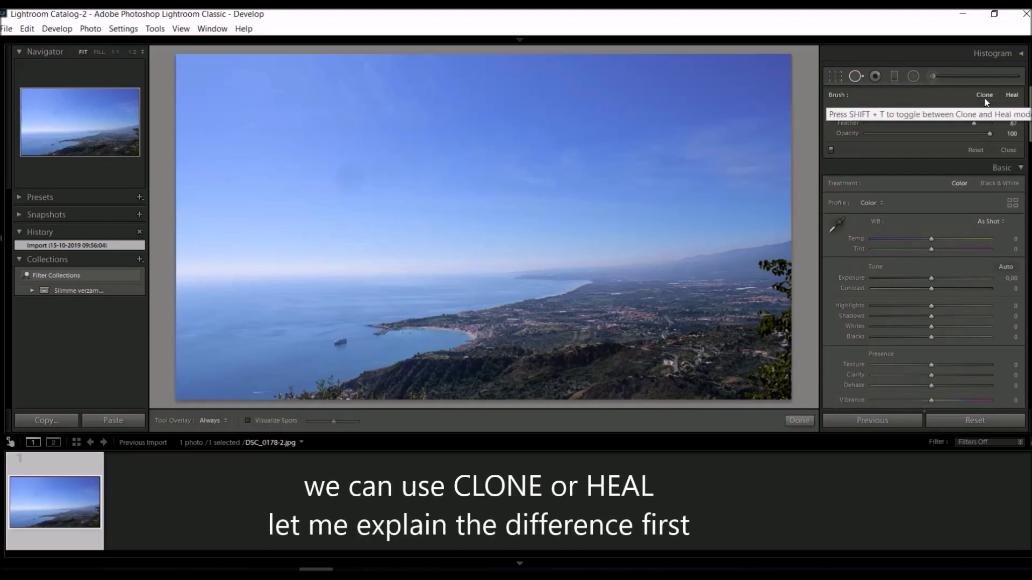
left_click(985, 97)
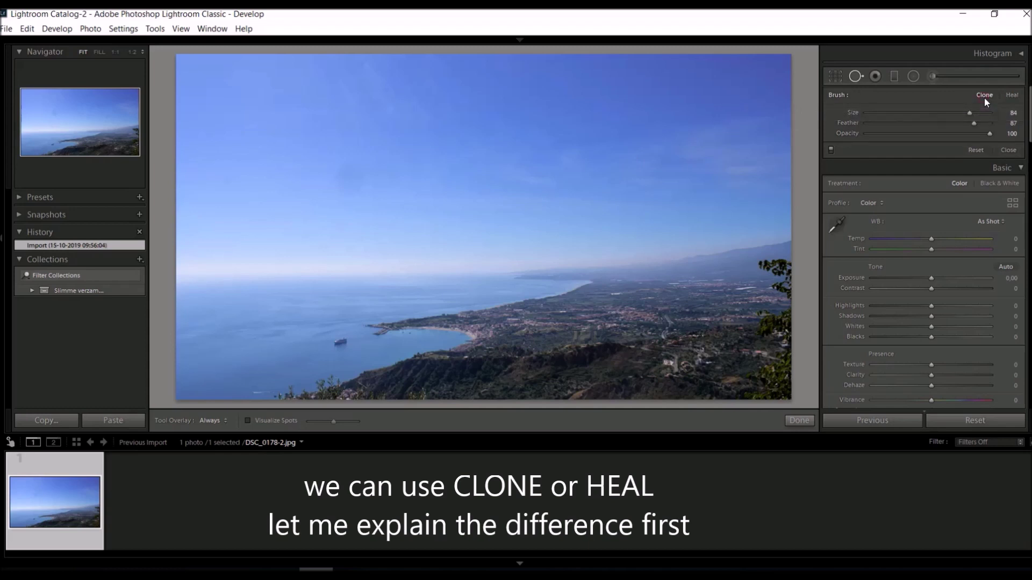
left_click(1012, 97)
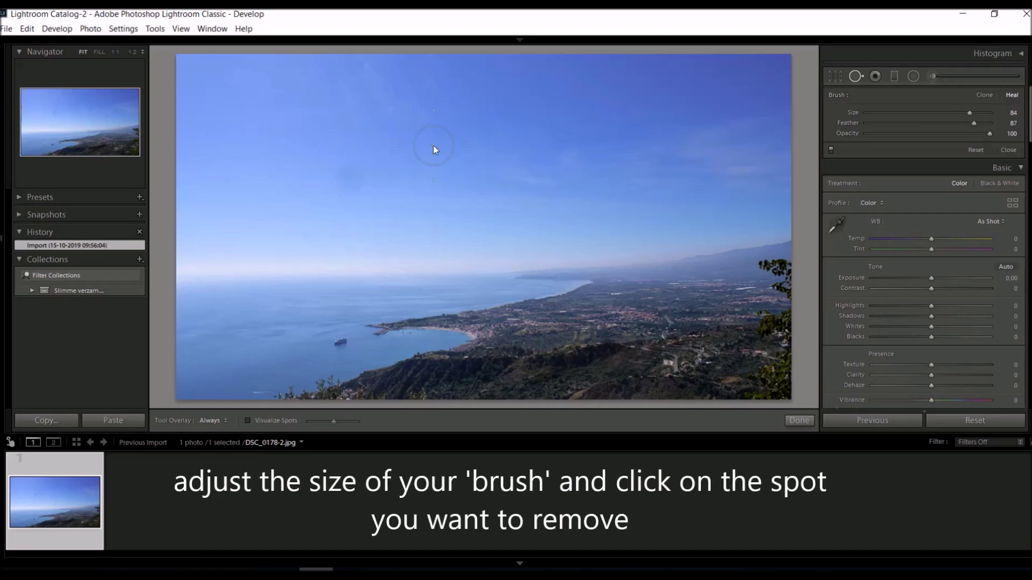
- Shrink the brush to 77 and heal the first upper-left sky spot from nearby clean sky
scroll(233, 188, "down", 1)
scroll(232, 187, "down", 3)
scroll(230, 185, "down", 3)
left_click(226, 180)
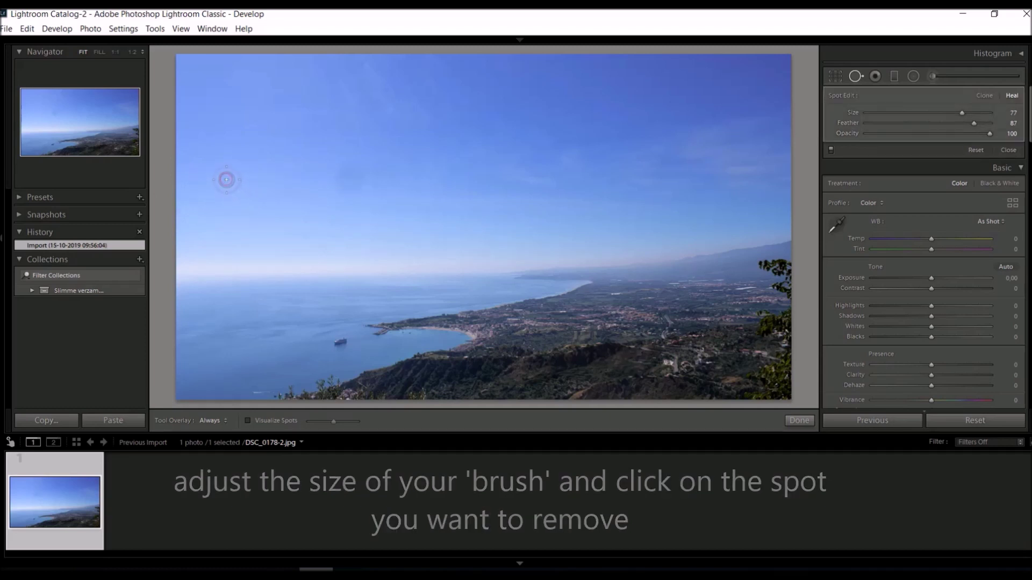
mouse_move(188, 190)
left_mouse_down()
mouse_move(285, 150)
mouse_move(195, 214)
mouse_move(190, 197)
left_mouse_up()
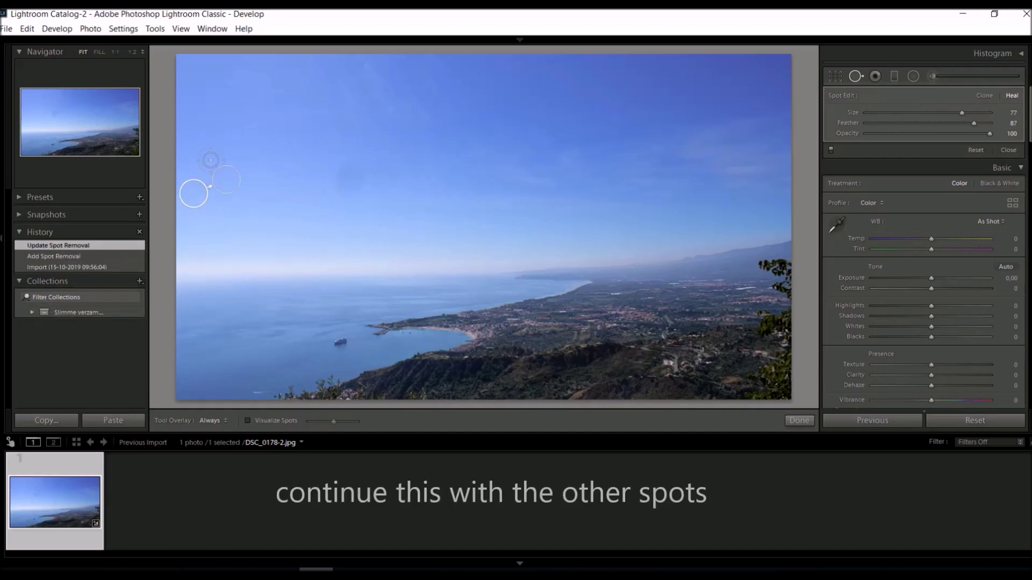
- Heal two more sky spots, moving the top-edge spot's source onto clean sky
left_click(212, 133)
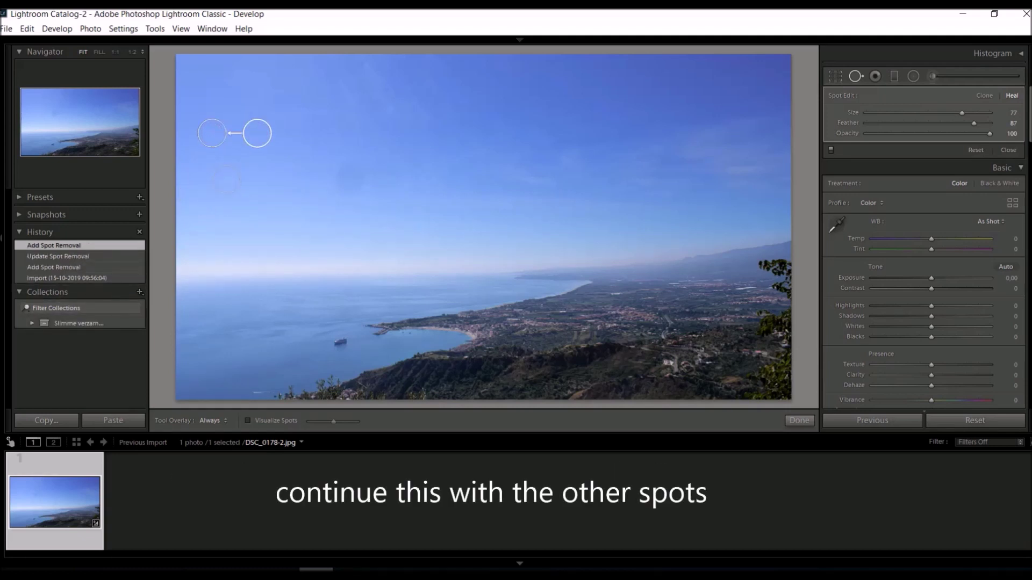
left_click(360, 63)
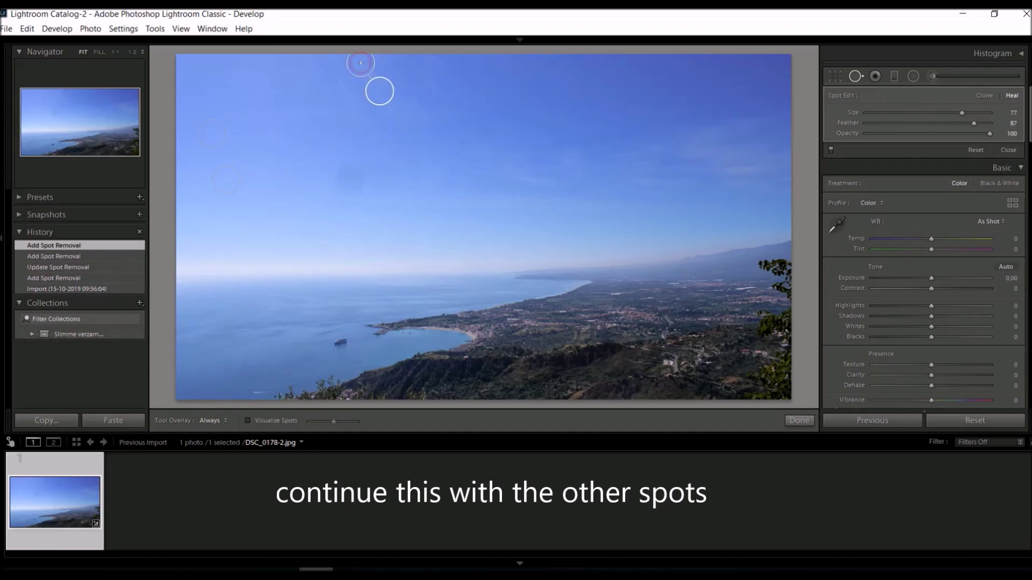
left_click_drag(379, 92, 404, 71)
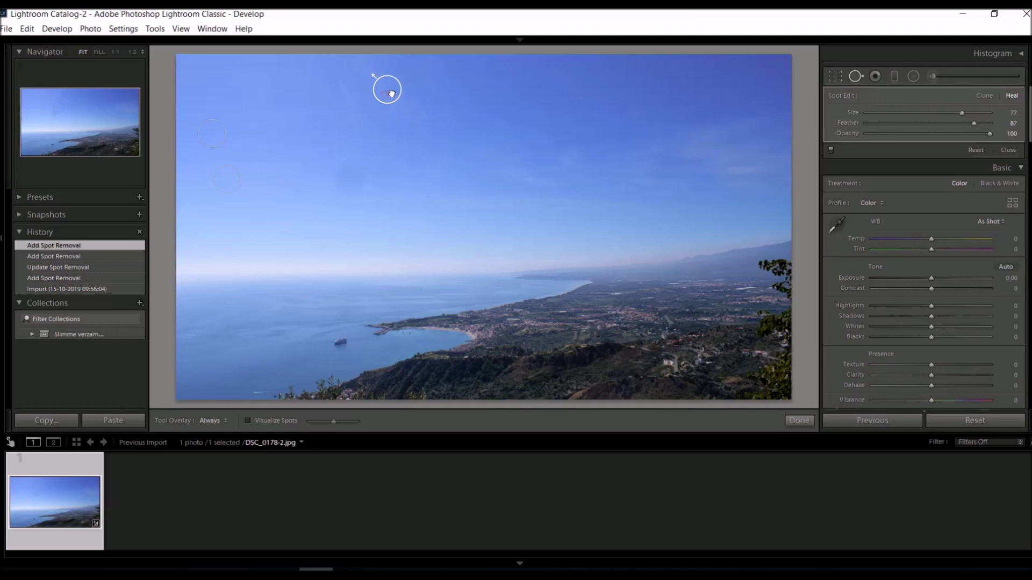
left_click_drag(405, 71, 400, 76)
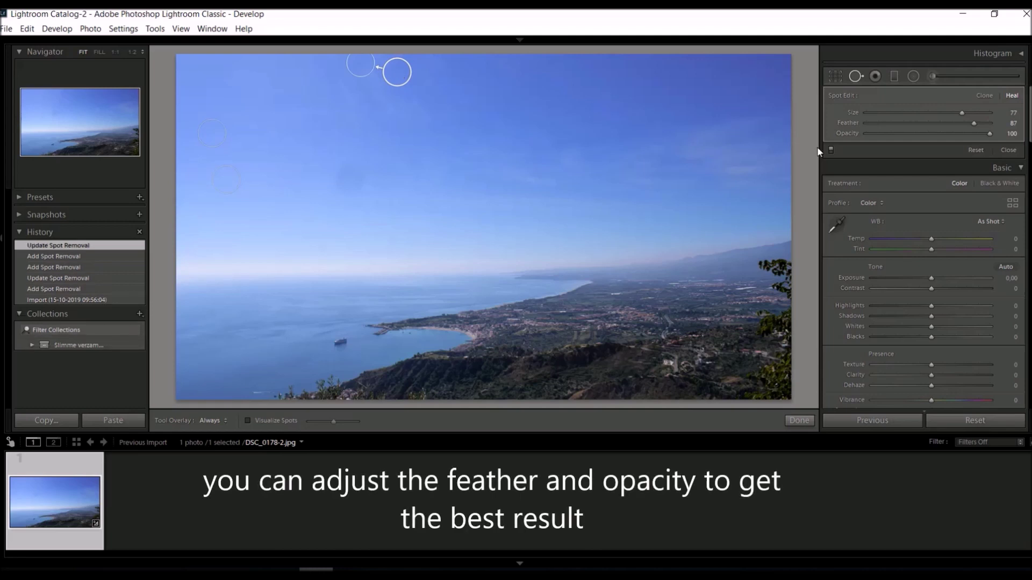
- Give the top-edge heal spot feather 93 and opacity 80, leaving size at 77
left_click_drag(886, 123, 873, 123)
left_click_drag(930, 131, 913, 136)
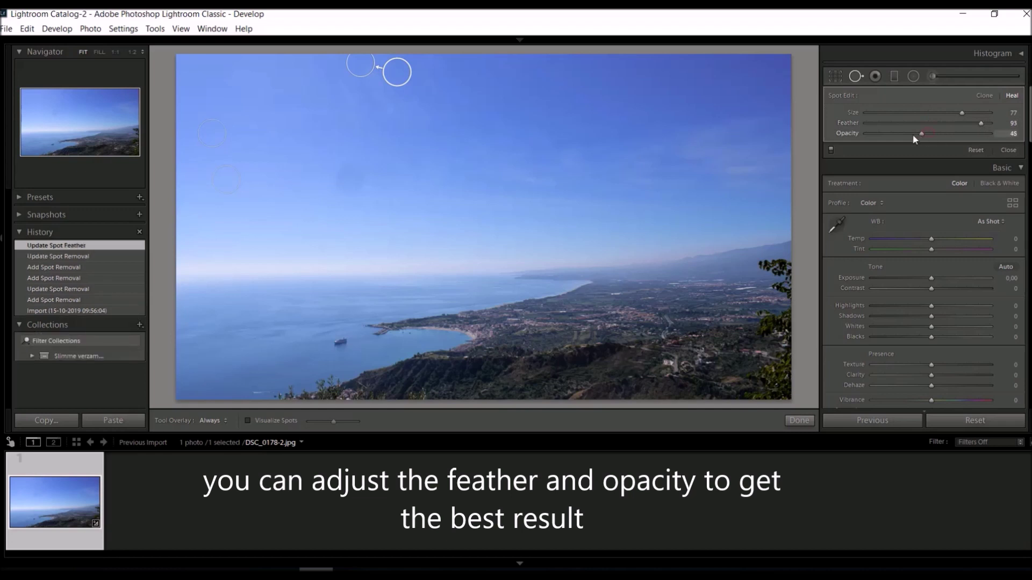
left_click_drag(949, 141, 965, 141)
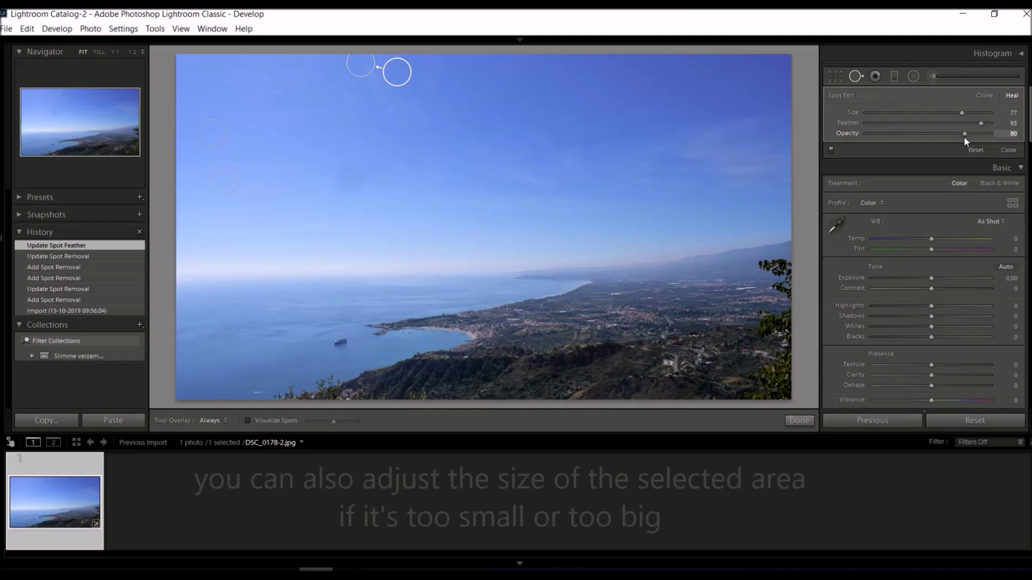
left_click(978, 113)
left_click_drag(978, 113, 962, 116)
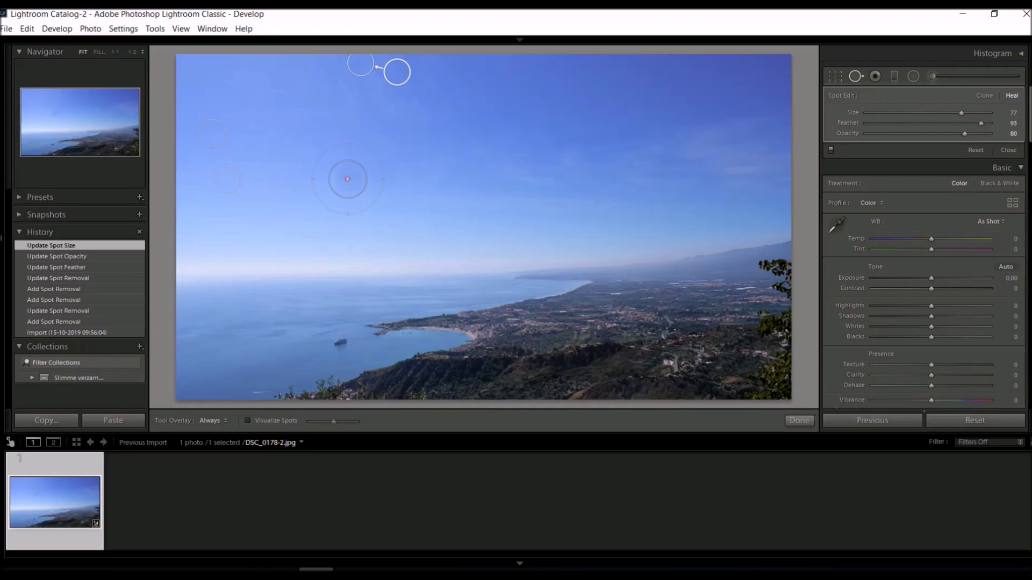
- Heal a middle-sky dust spot, sampling clean sky to its right, and zoom in on it
left_click(348, 179)
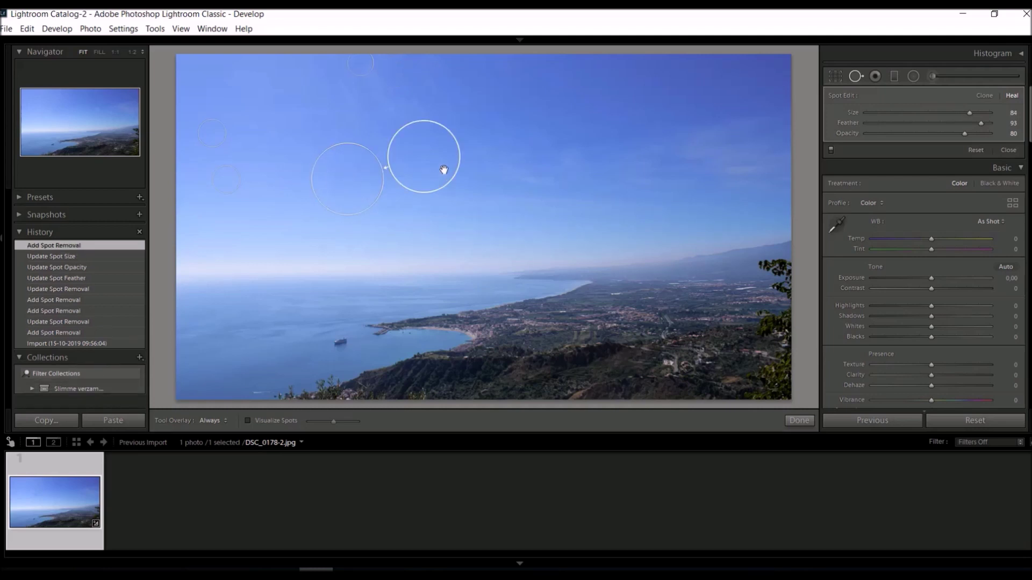
left_click_drag(436, 161, 458, 195)
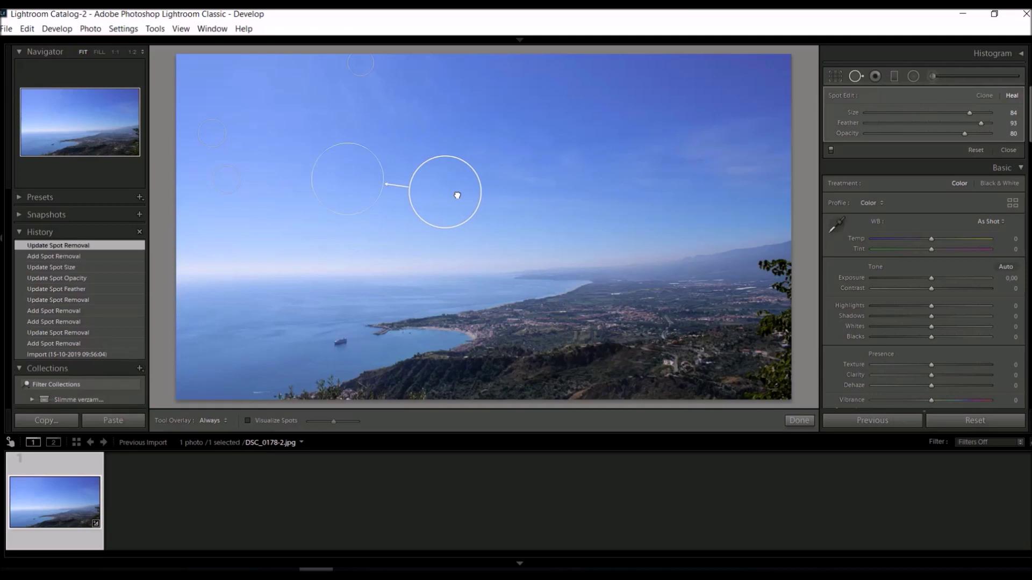
left_click(63, 117)
left_click_drag(62, 117, 63, 115)
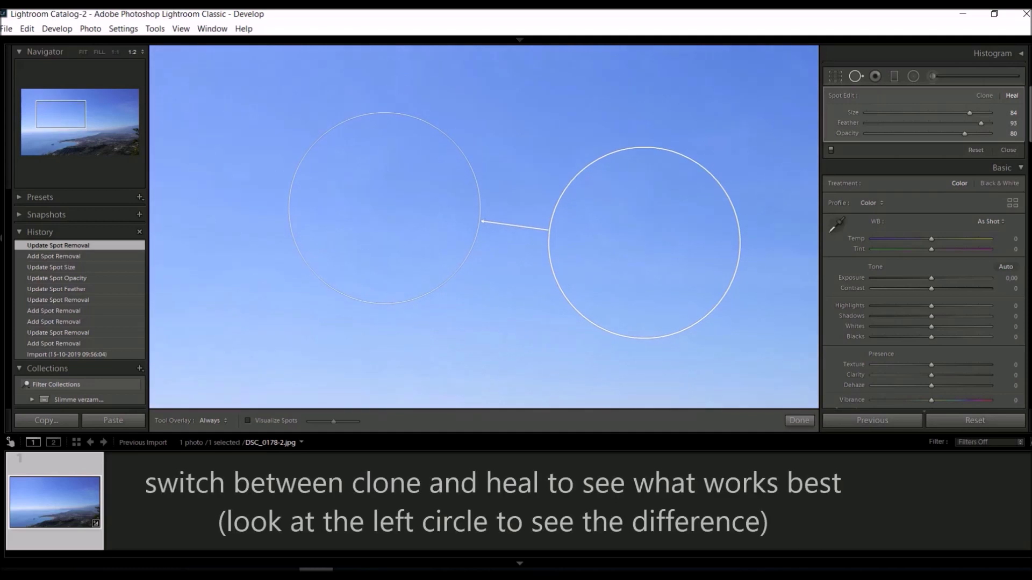
- Compare Clone with Heal, set opacity to 100, keep Heal, and fit the photo
left_click(987, 96)
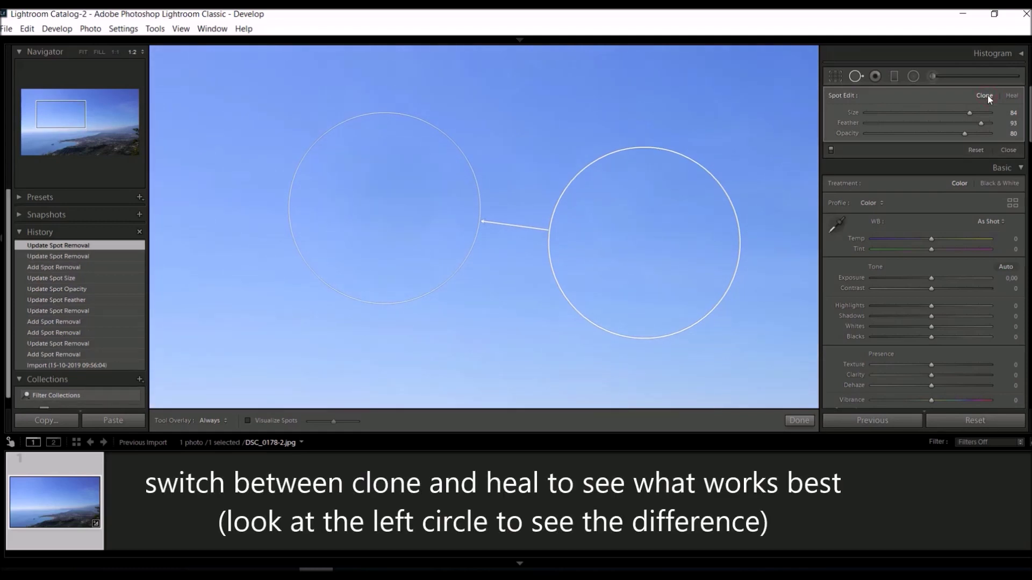
left_click(1012, 96)
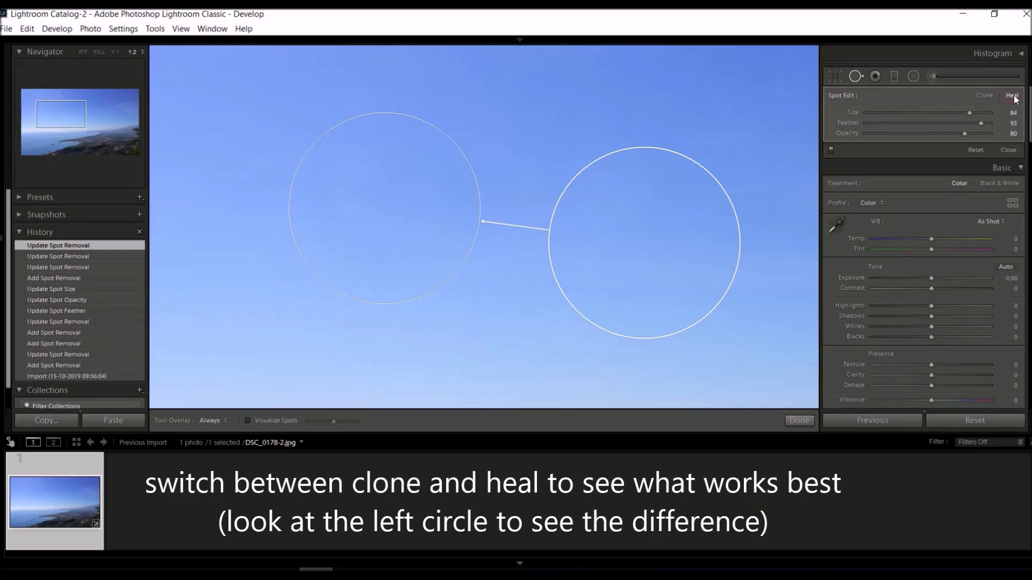
left_click_drag(987, 132, 996, 131)
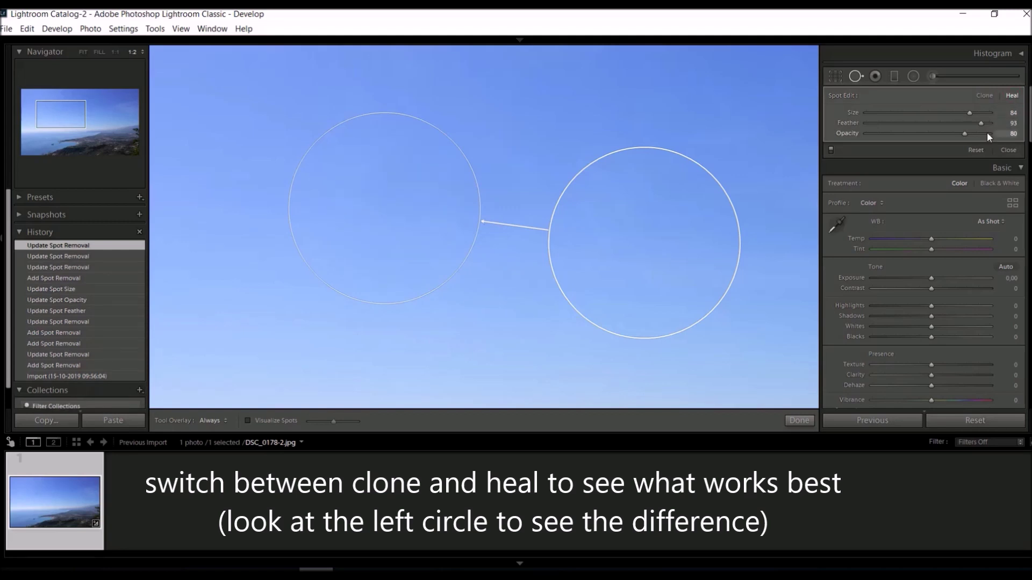
left_click(985, 94)
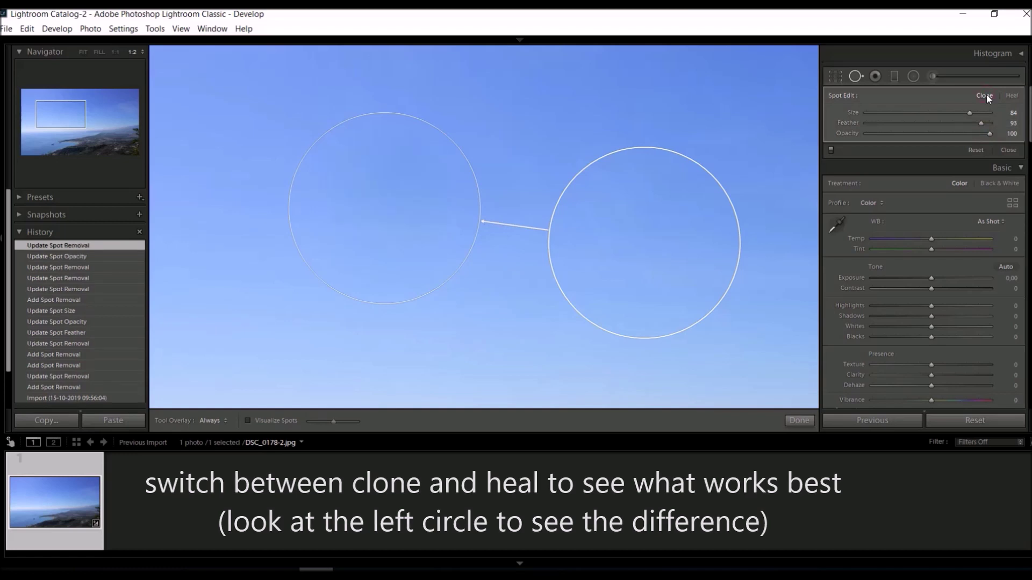
left_click(1010, 96)
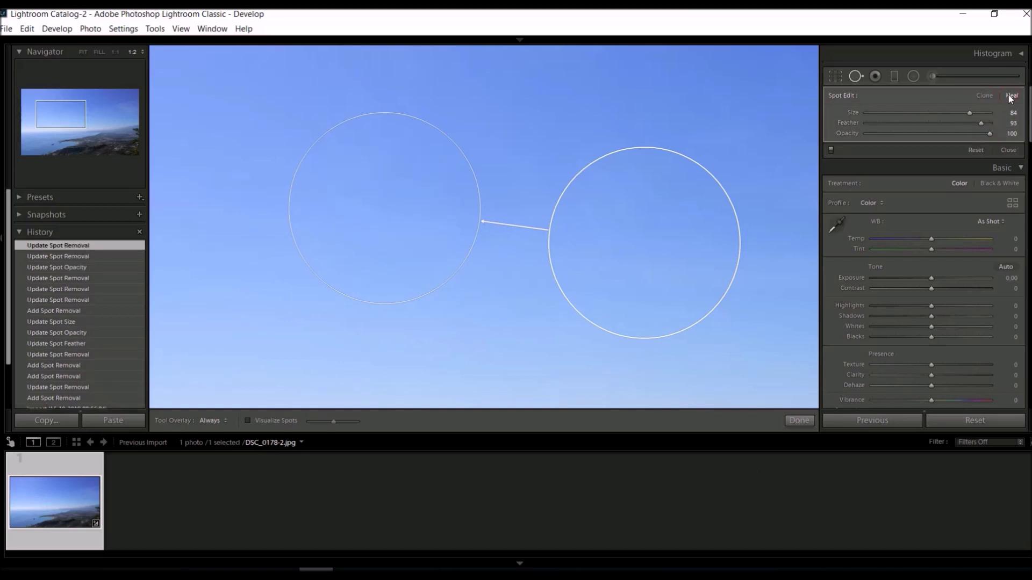
key("z")
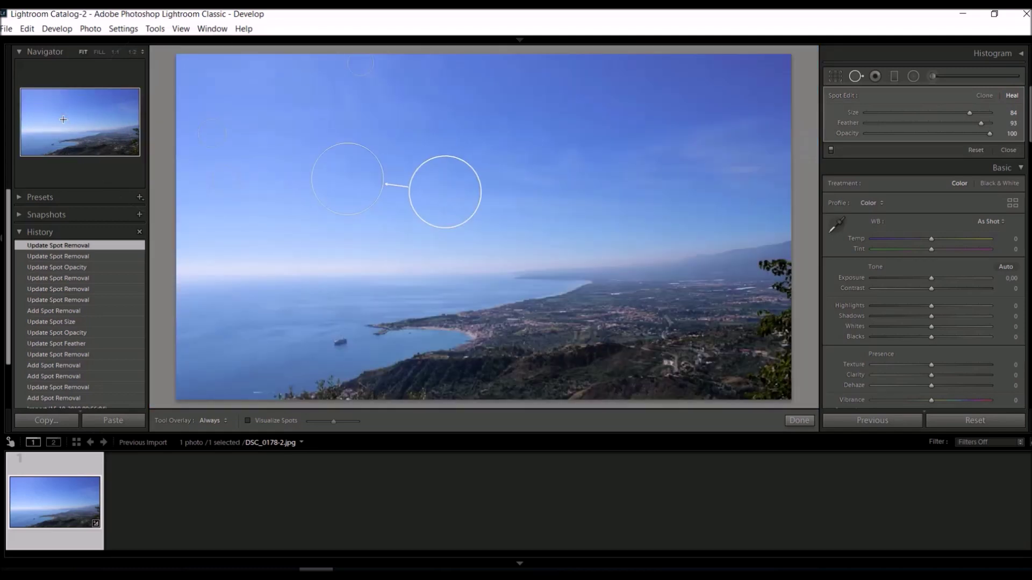
- Close Spot Removal, view the unedited Before state, then reactivate Spot Removal
left_click(792, 420)
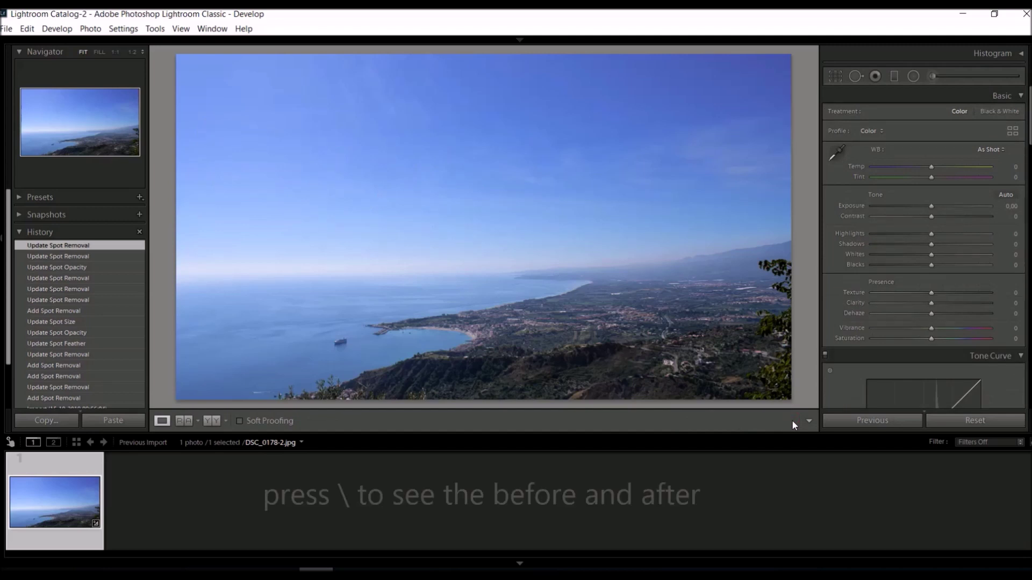
key("backslash")
key("backslash")
key("backslash")
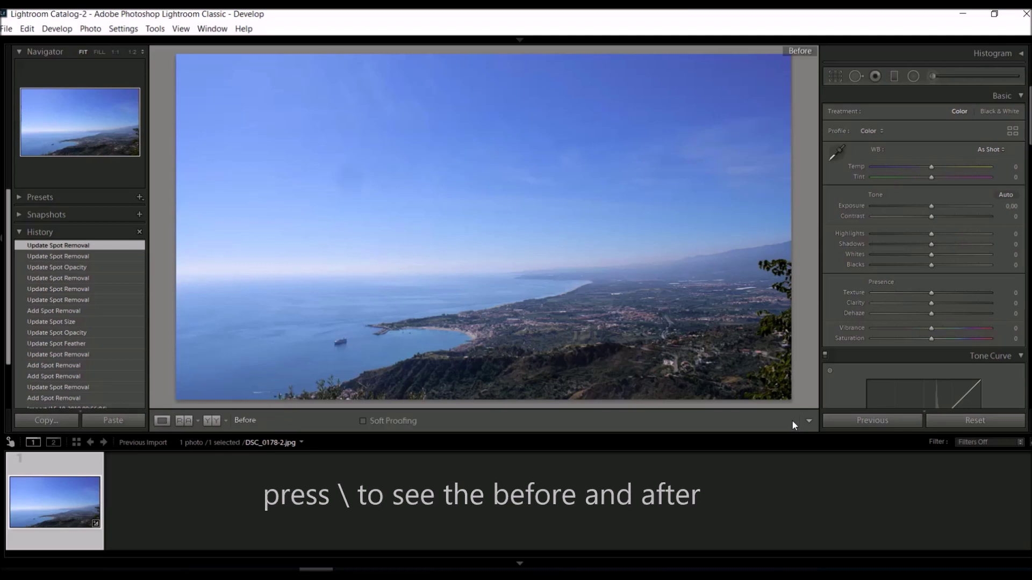
left_click(855, 76)
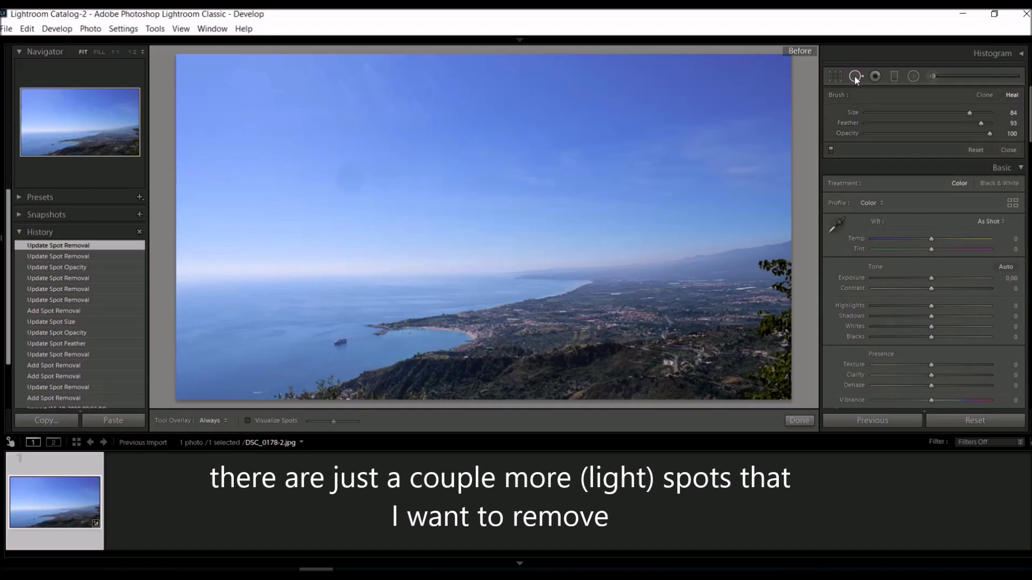
- In the After view, heal two more light sky spots, the second at opacity 68, and finish
key("backslash")
scroll(396, 175, "up", 2)
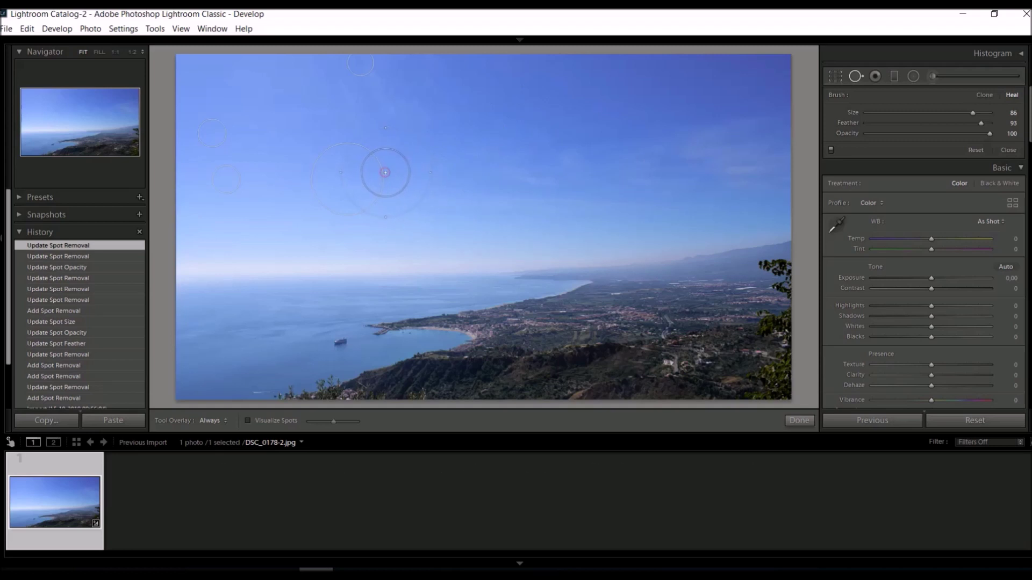
left_click(385, 172)
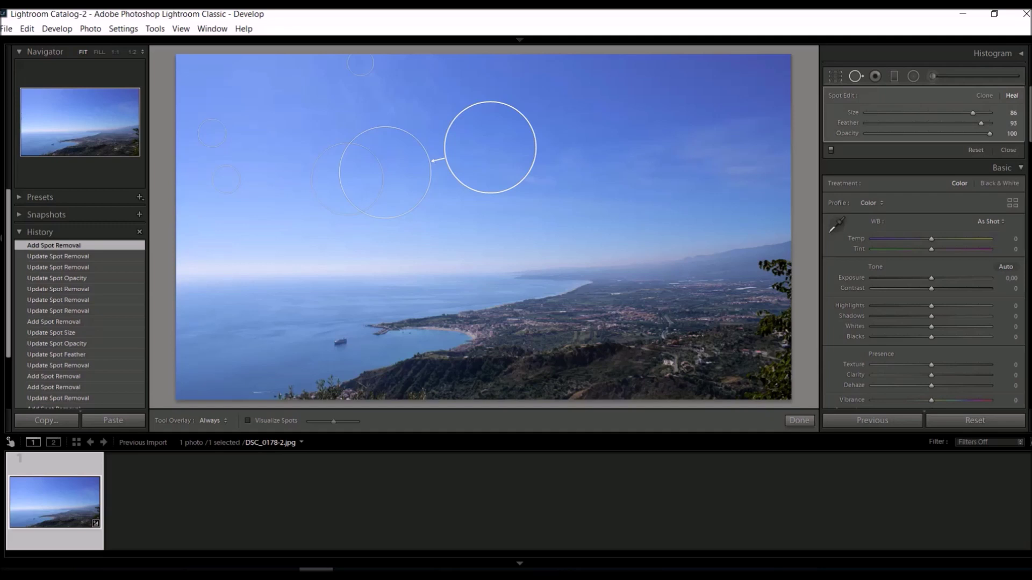
scroll(383, 170, "up", 1)
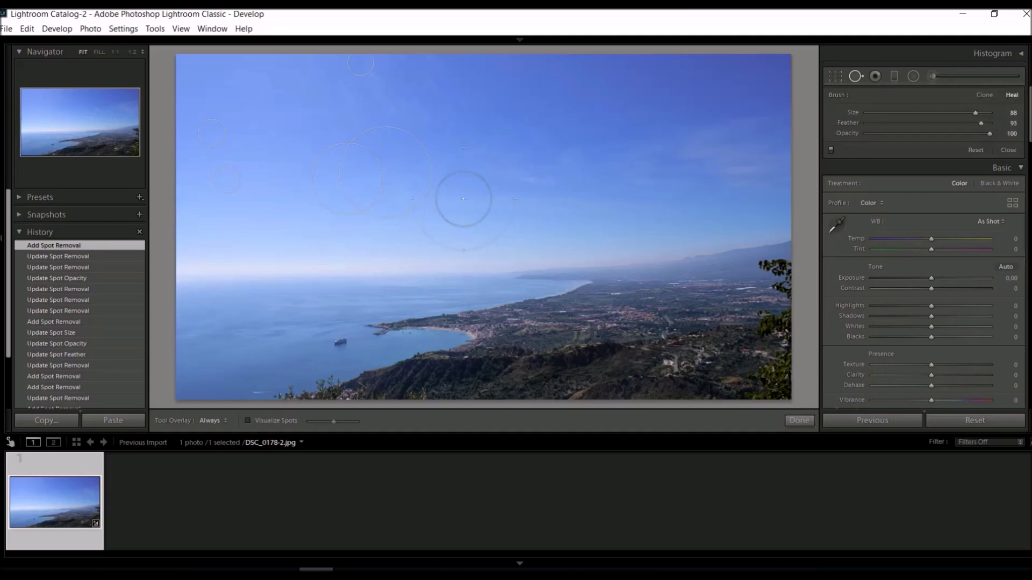
left_click(439, 182)
mouse_move(439, 182)
left_mouse_down()
mouse_move(507, 115)
mouse_move(494, 118)
left_mouse_up()
mouse_move(970, 134)
left_mouse_down()
mouse_move(951, 135)
mouse_move(968, 112)
left_mouse_up()
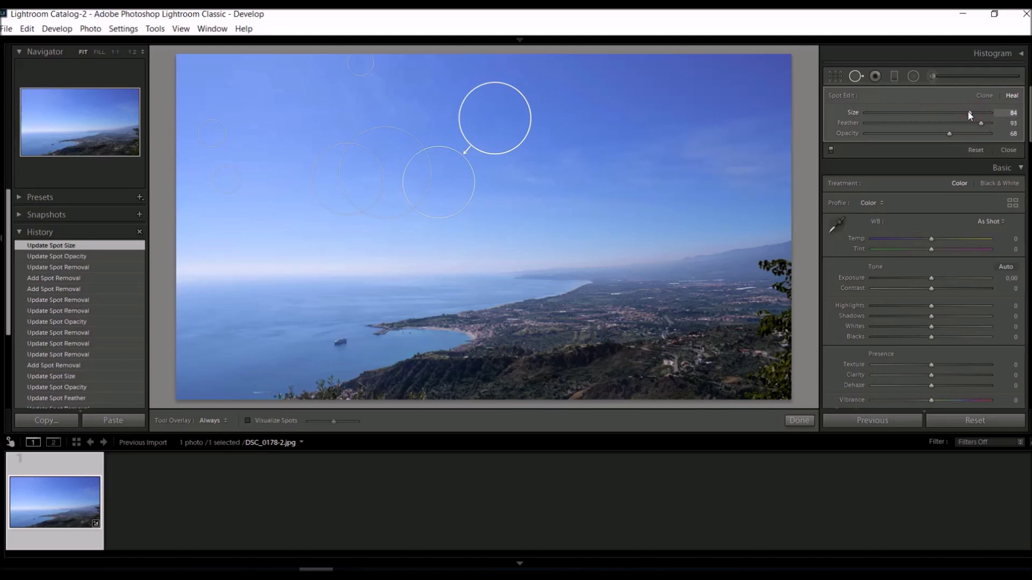
left_click(799, 421)
- Toggle Before/After zoomed on the repaired sky, then fit and show Before & After side by side
key("backslash")
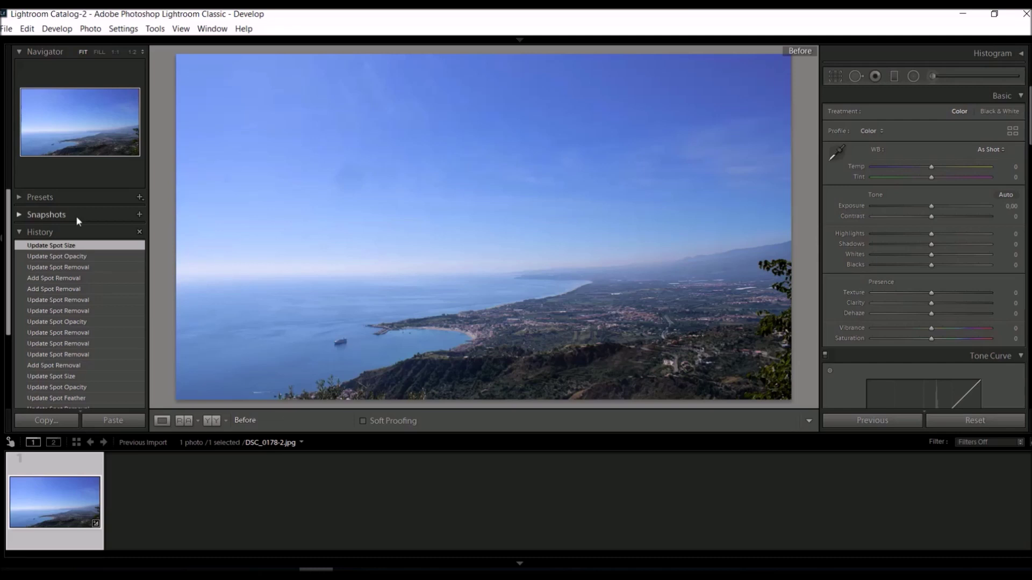
left_click(54, 118)
left_click_drag(54, 118, 51, 111)
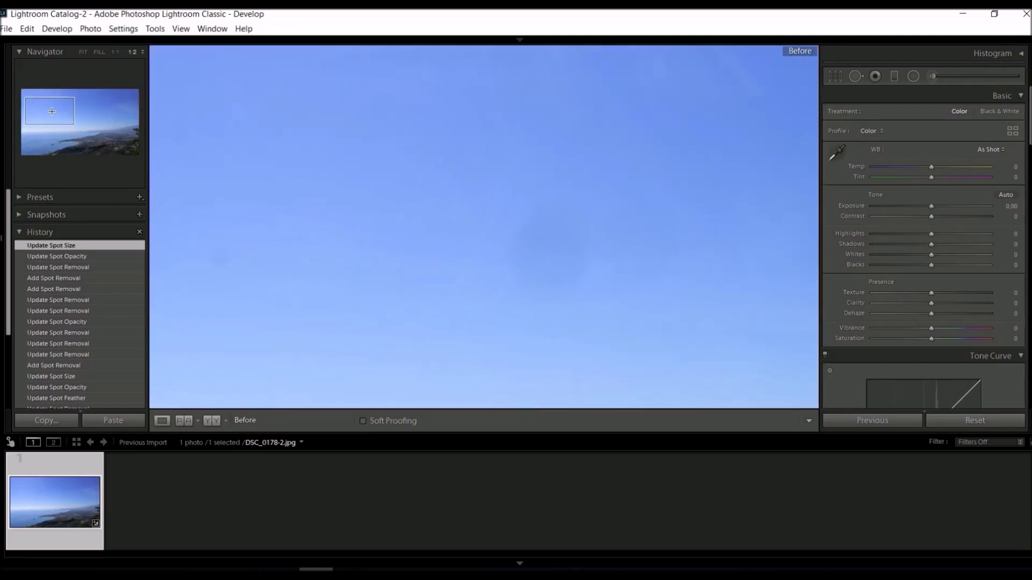
key("backslash")
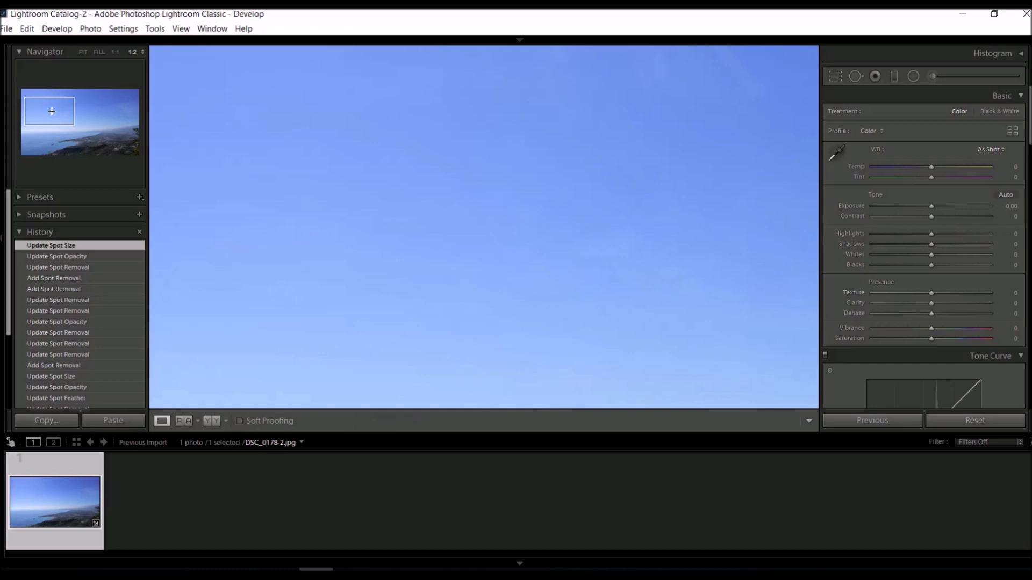
key("backslash")
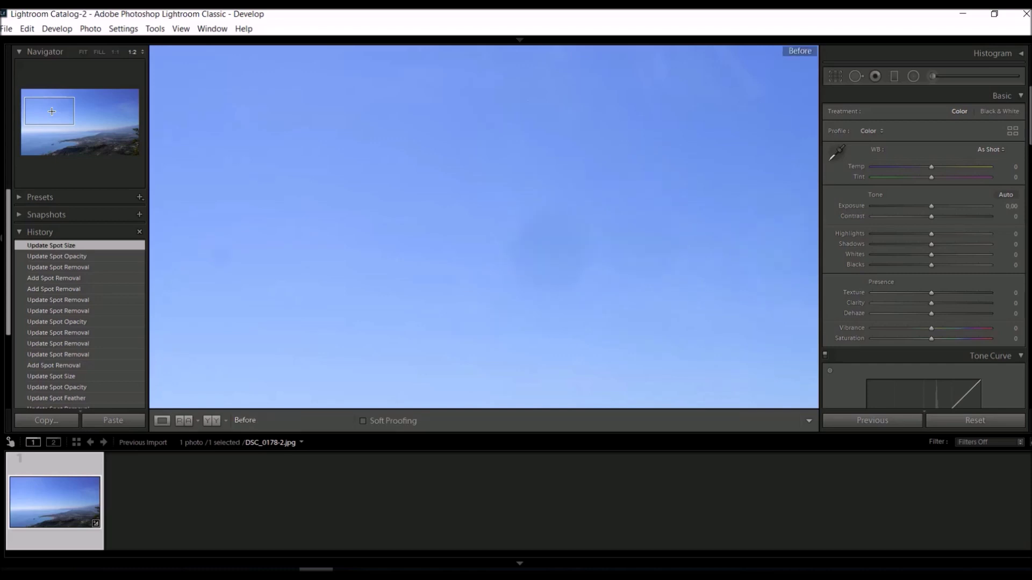
key("z")
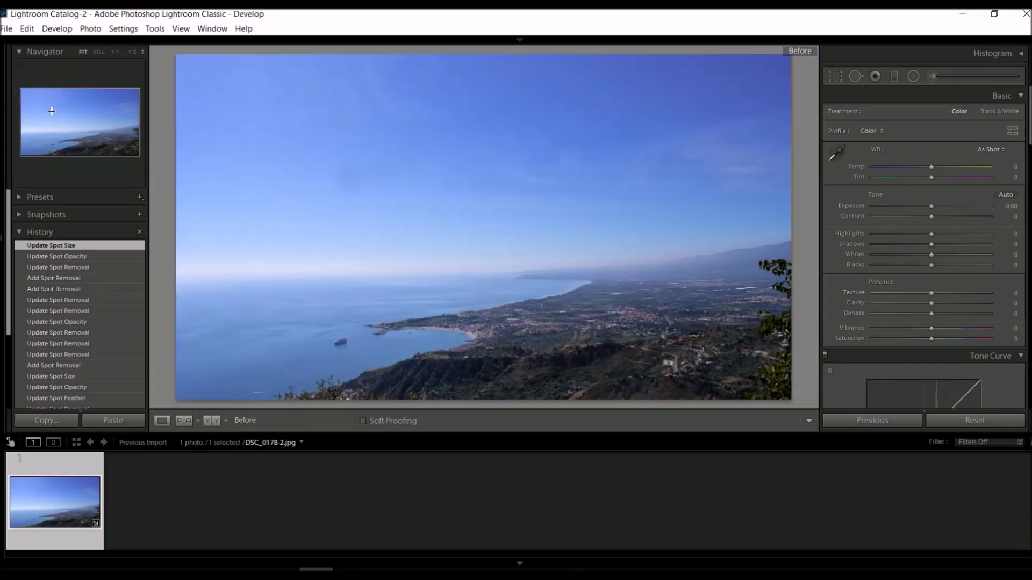
key("y")
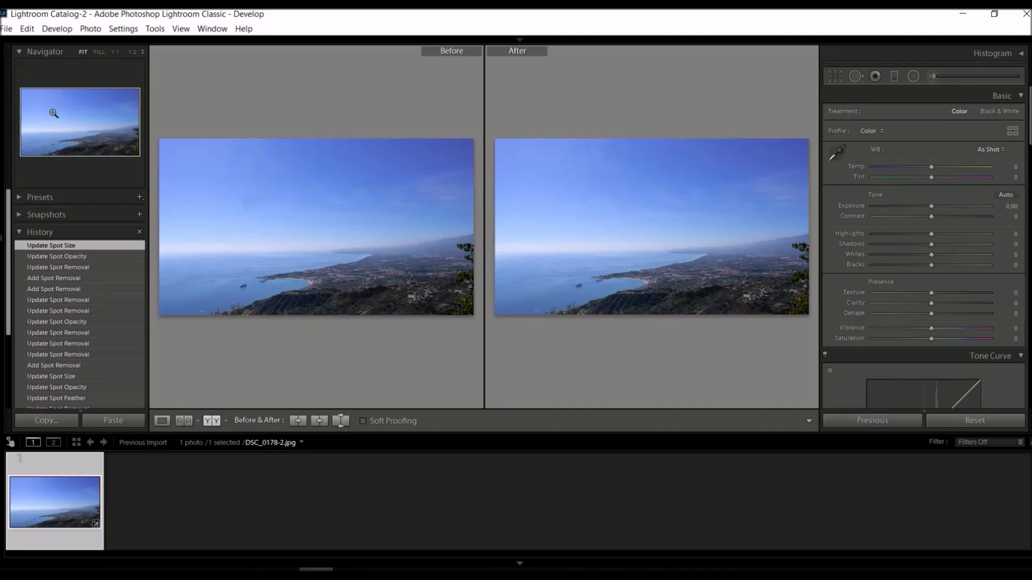
- Exit Before & After to the single view of the retouched coastal photo
key("y")
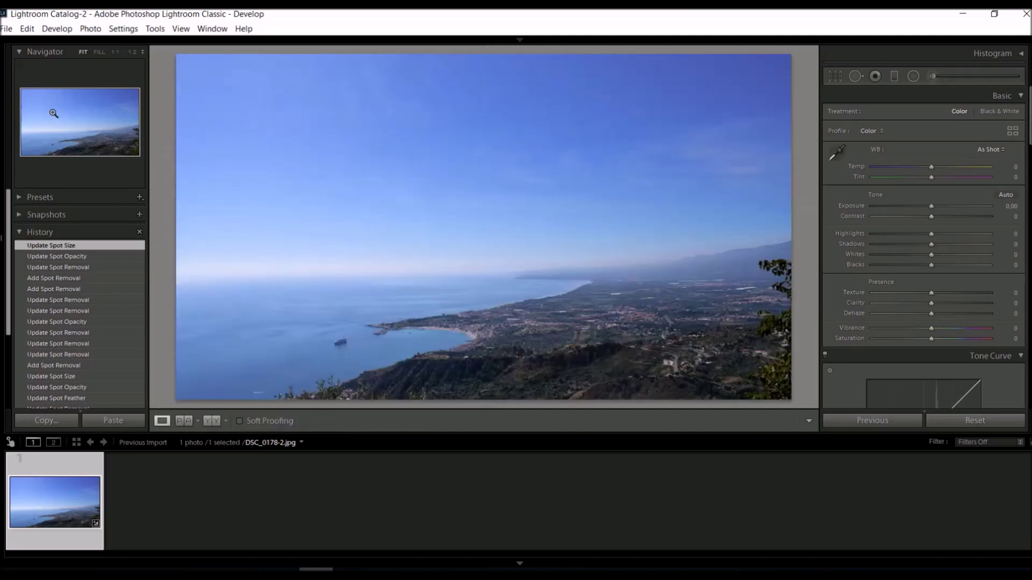